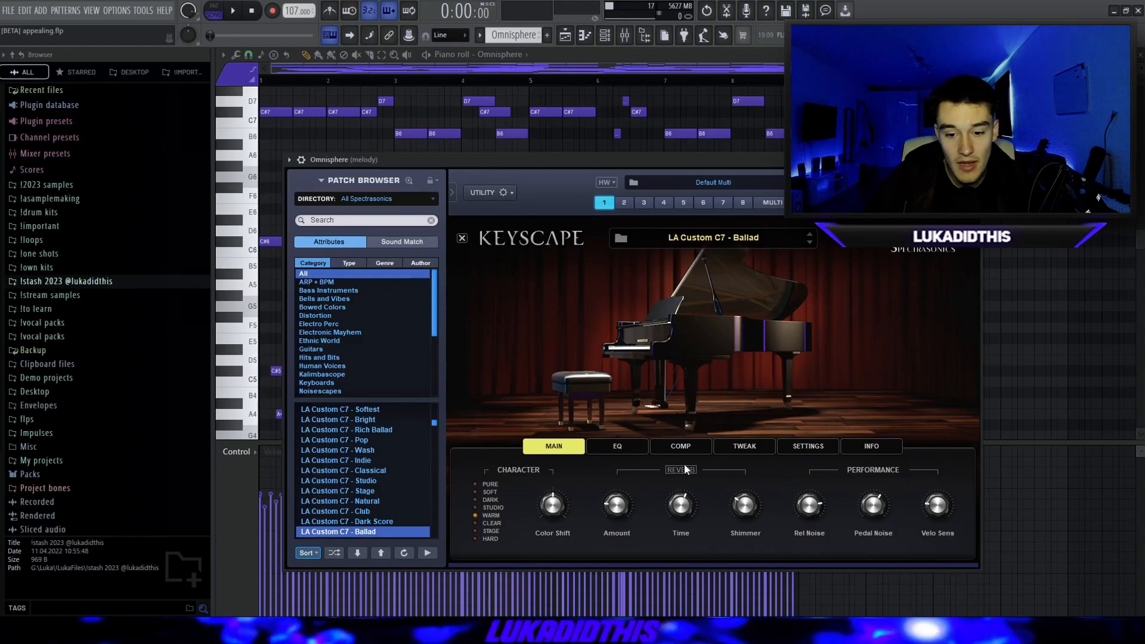
# Close the piano plugin window and examine the Omnisphere pattern's staggered lower chord notes across the first five bars.
pyautogui.press('Escape')
pyautogui.scroll(3, 581, 298)
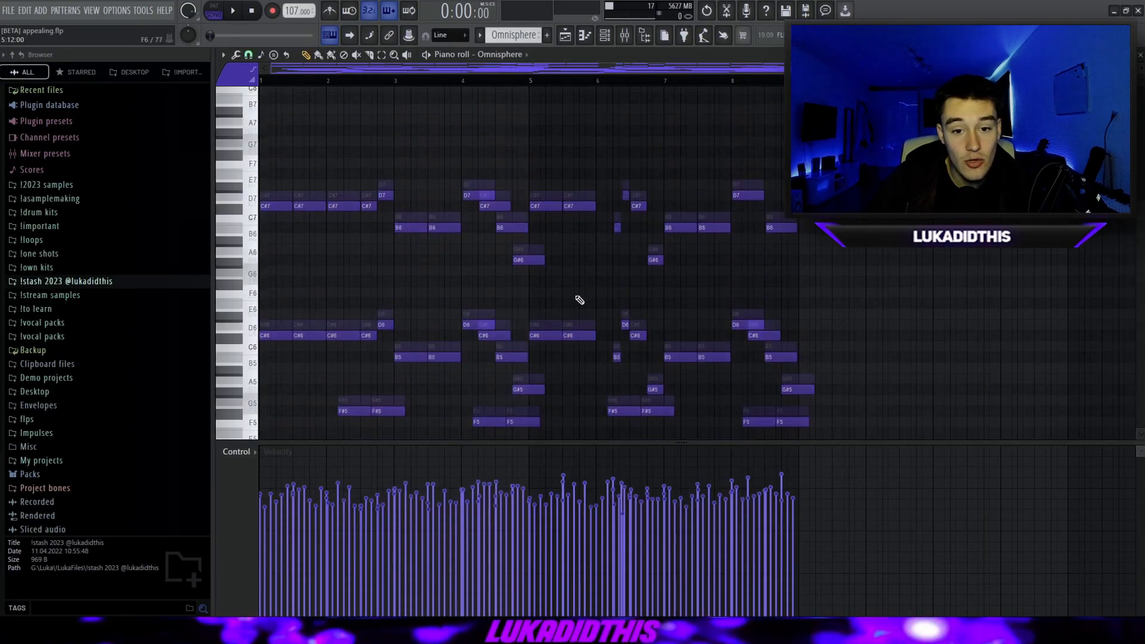
pyautogui.scroll(-9, 585, 296)
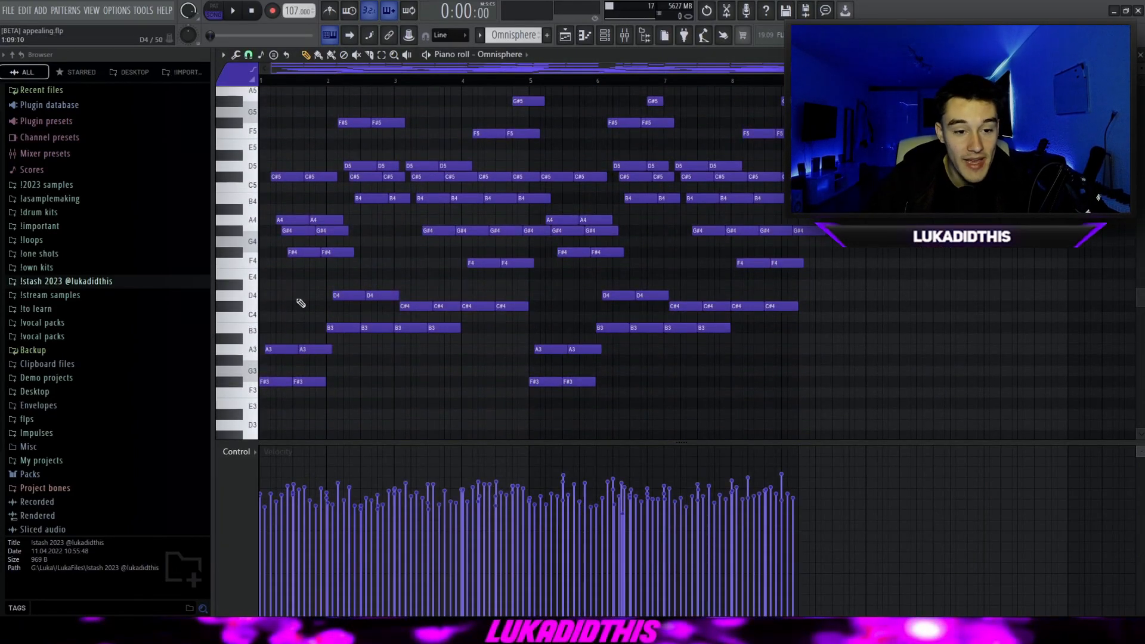
pyautogui.scroll(4, 304, 292)
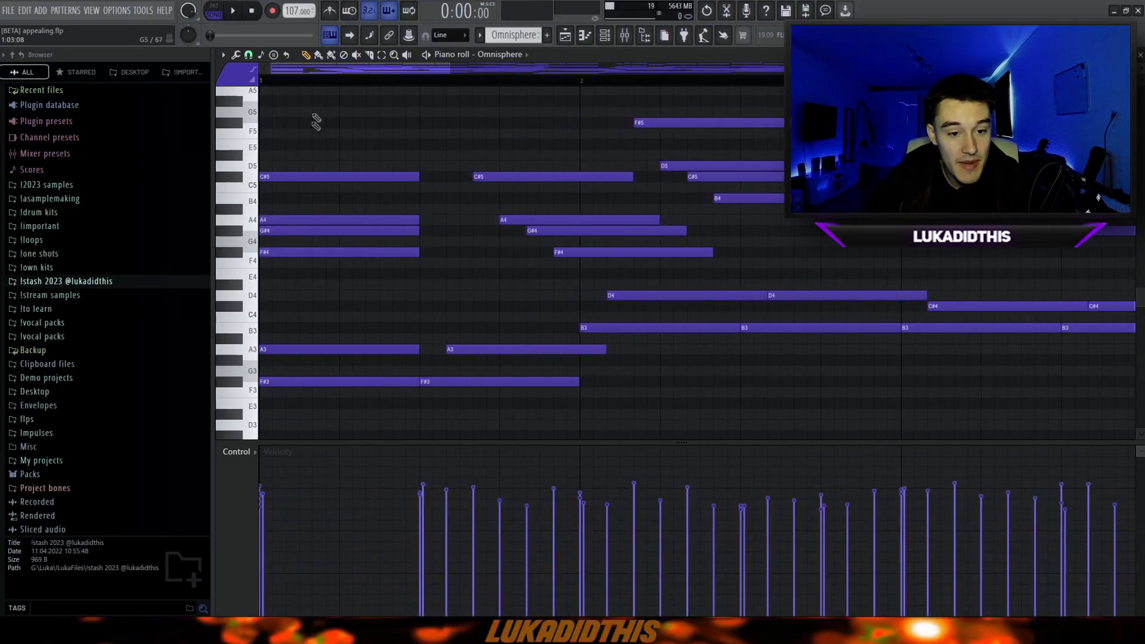
pyautogui.scroll(5, 340, 251)
pyautogui.scroll(-5, 344, 268)
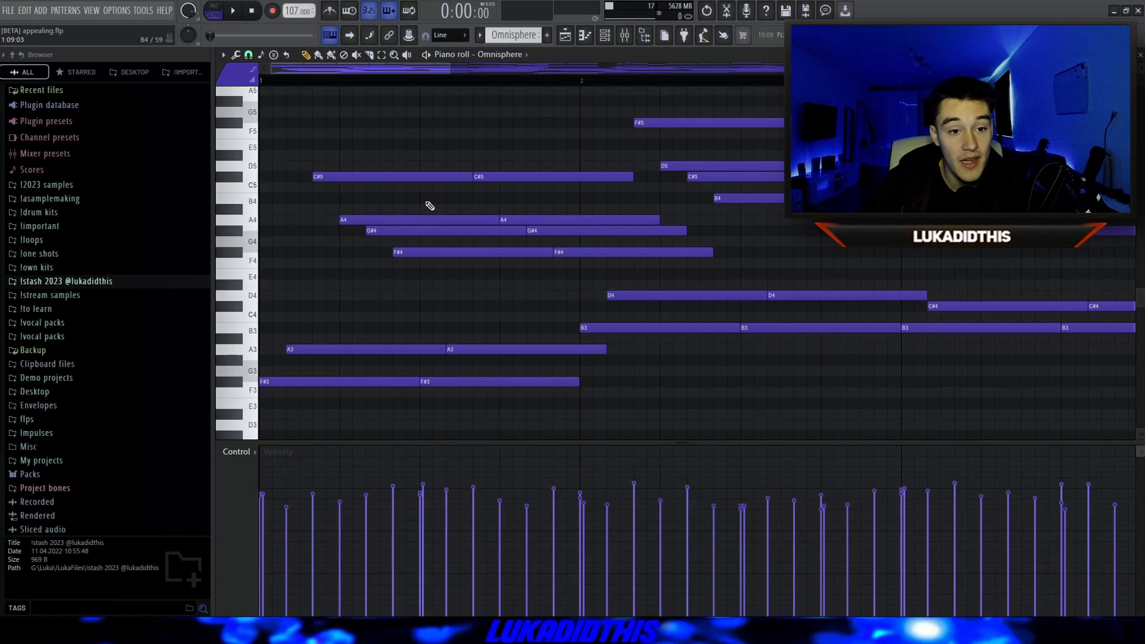
pyautogui.scroll(-1, 430, 206)
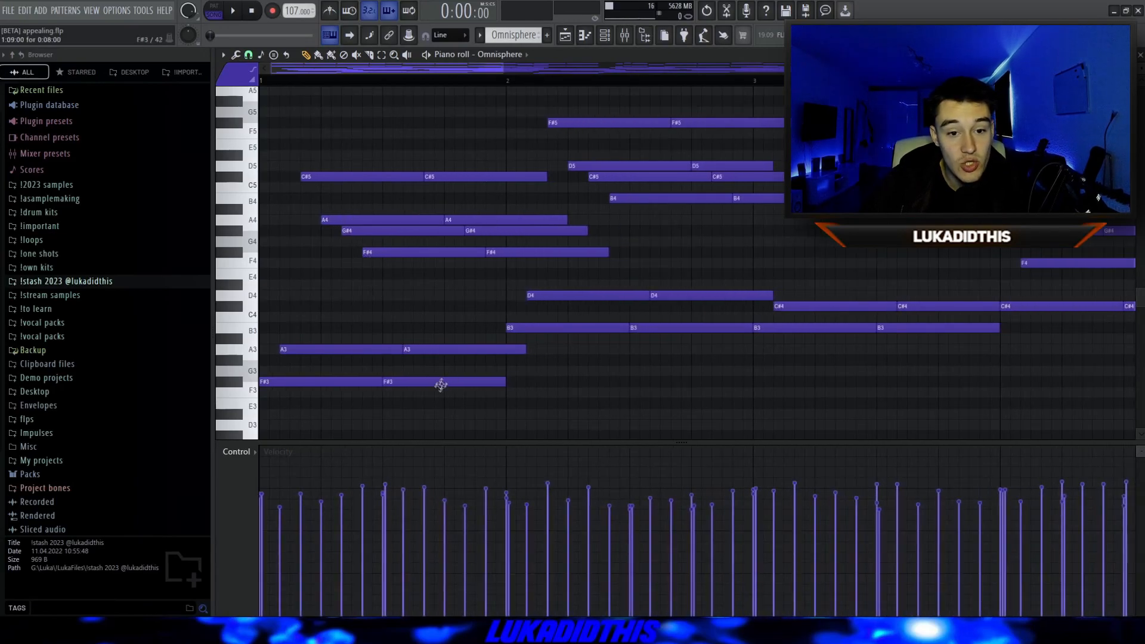
pyautogui.moveTo(500, 69); pyautogui.dragTo(516, 79)
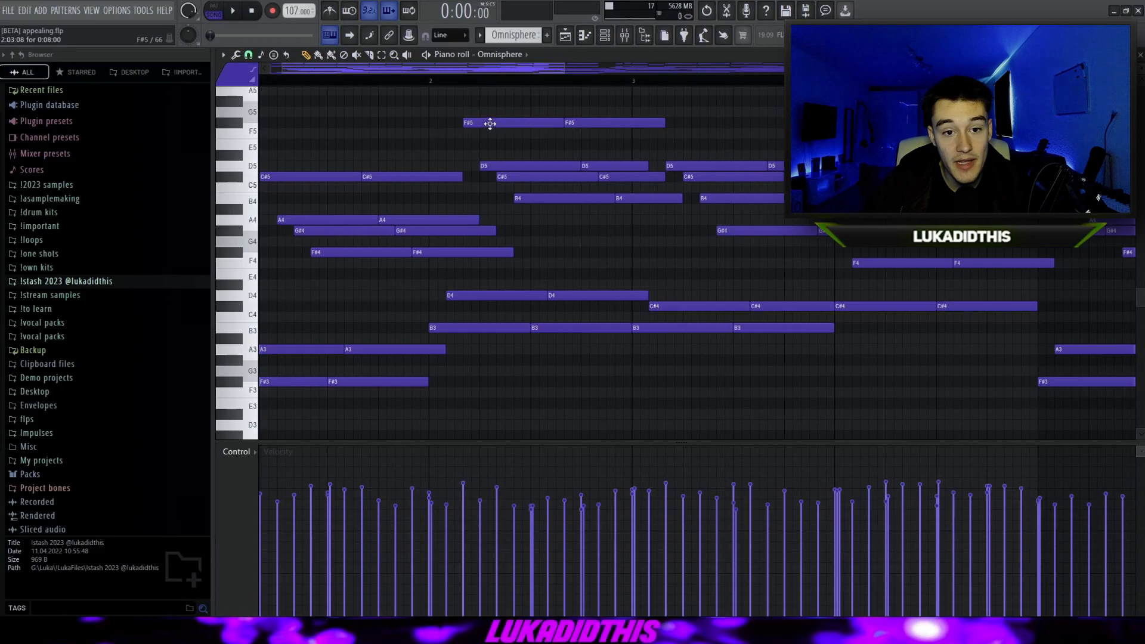
pyautogui.scroll(-3, 561, 323)
pyautogui.scroll(2, 532, 341)
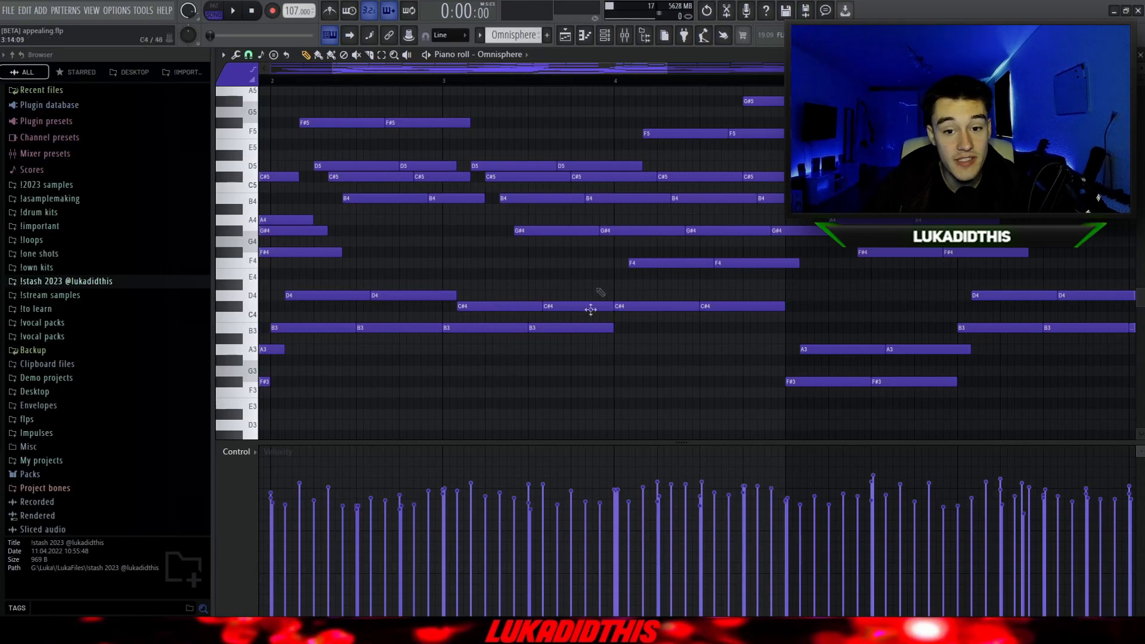
pyautogui.scroll(-1, 593, 268)
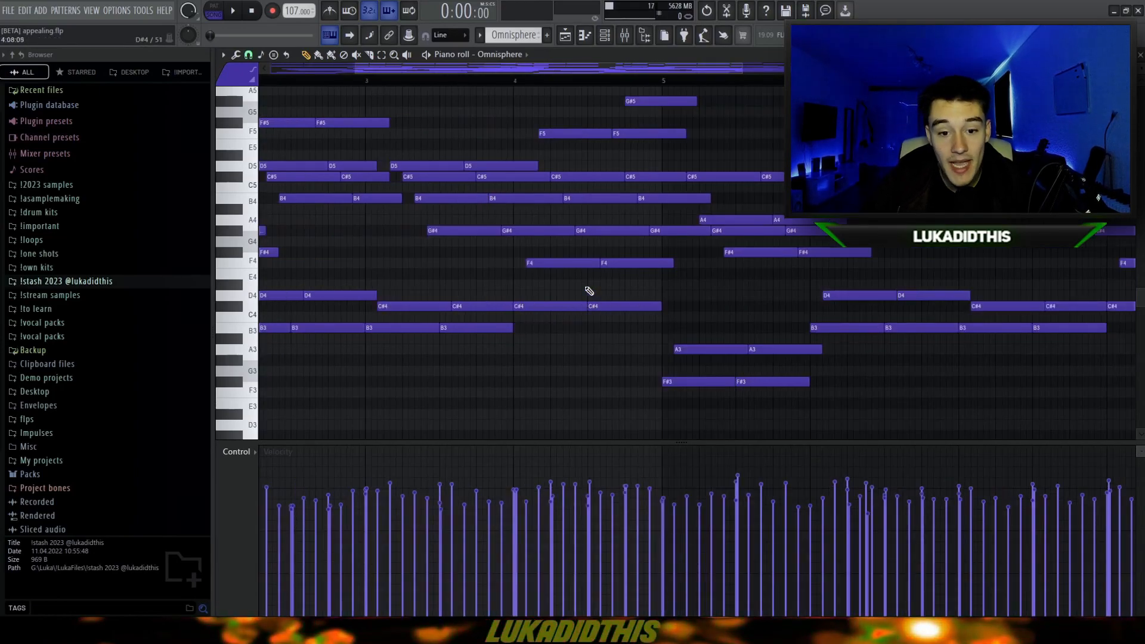
# Examine the pattern's high melody notes, the chord notes beneath them and their velocities.
pyautogui.scroll(-4, 604, 287)
pyautogui.scroll(6, 296, 304)
pyautogui.scroll(2, 352, 300)
pyautogui.scroll(-2, 334, 292)
pyautogui.scroll(3, 269, 266)
pyautogui.scroll(-3, 475, 227)
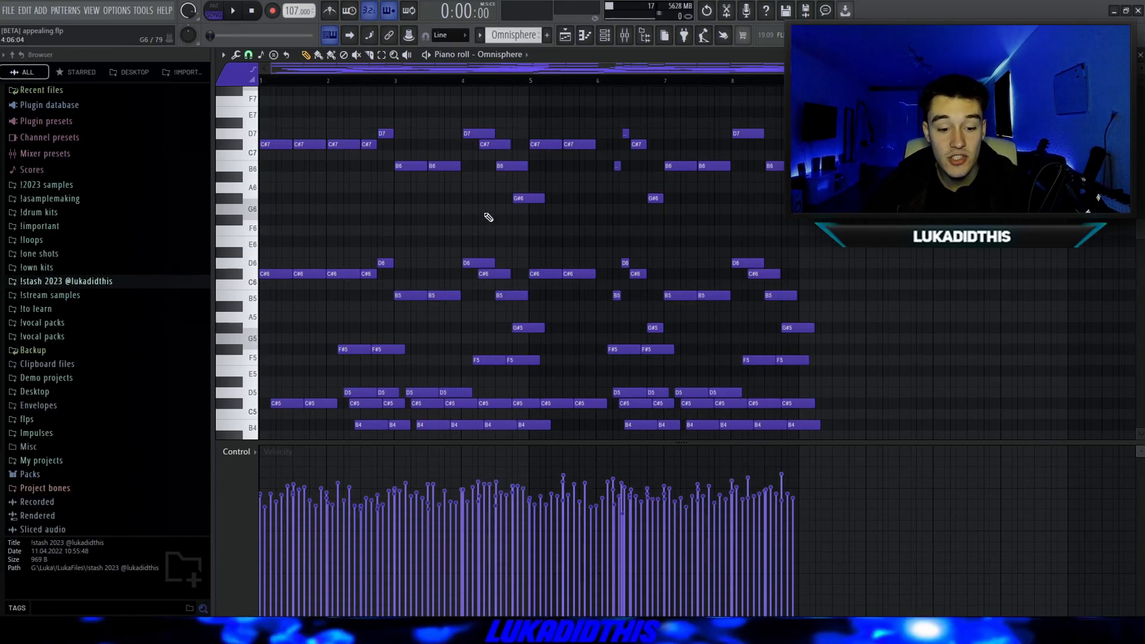
pyautogui.scroll(-5, 433, 295)
pyautogui.scroll(6, 327, 270)
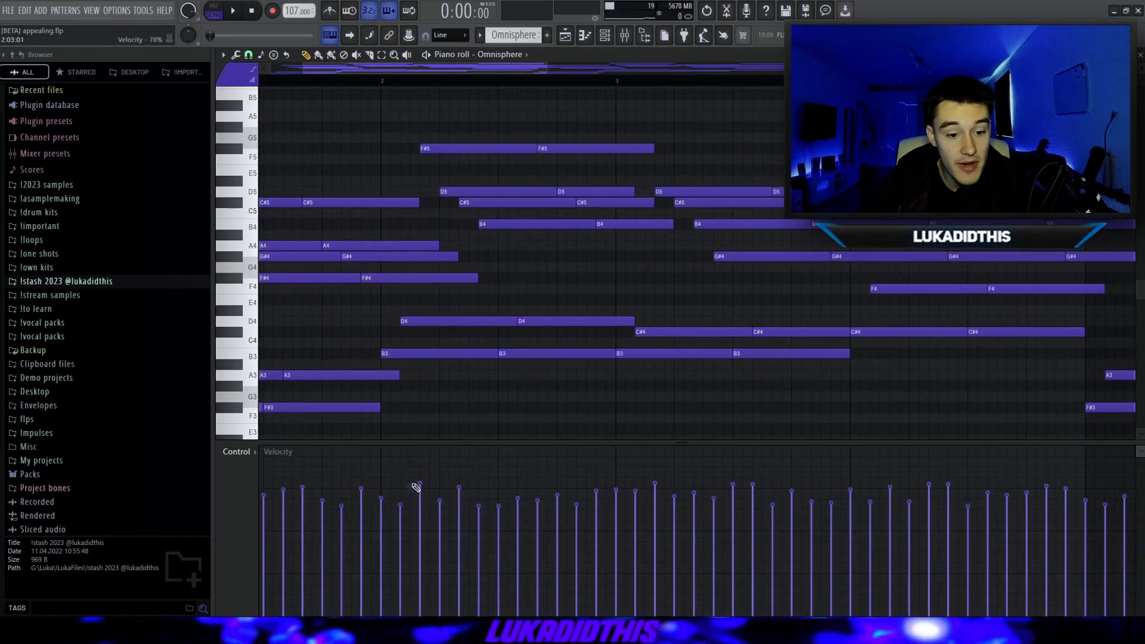
pyautogui.scroll(-3, 409, 328)
# Highlight and deselect the octave-doubled high melody notes, and compare them with the lower arpeggiated notes.
pyautogui.scroll(8, 350, 355)
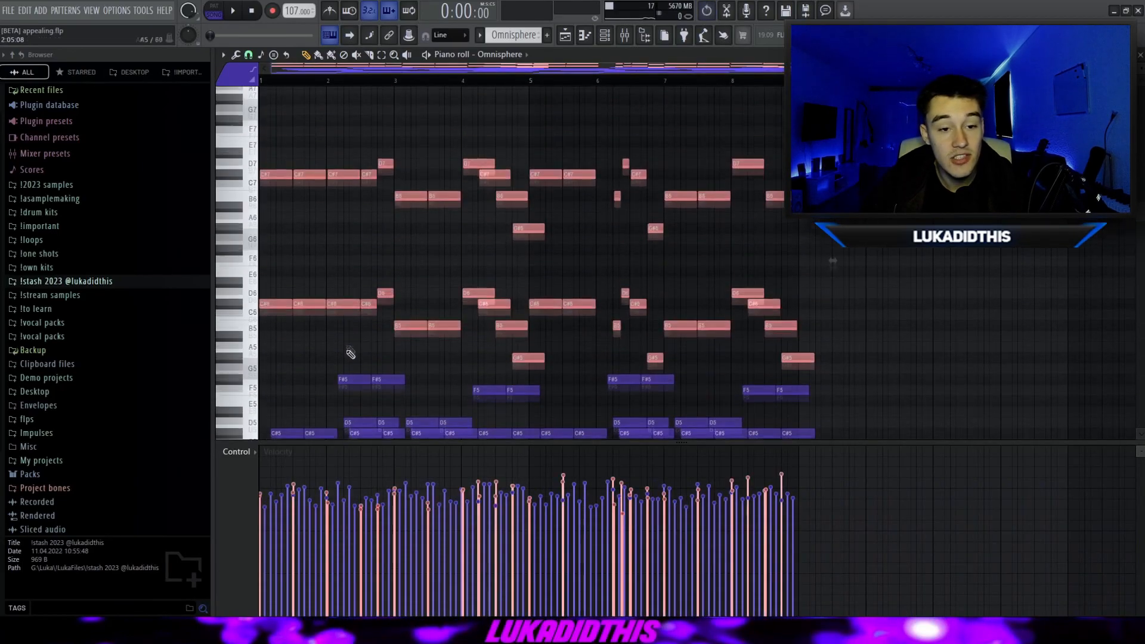
pyautogui.scroll(6, 271, 343)
pyautogui.keyDown('ctrl'); pyautogui.click(448, 238); pyautogui.keyUp('ctrl')
pyautogui.scroll(-8, 510, 244)
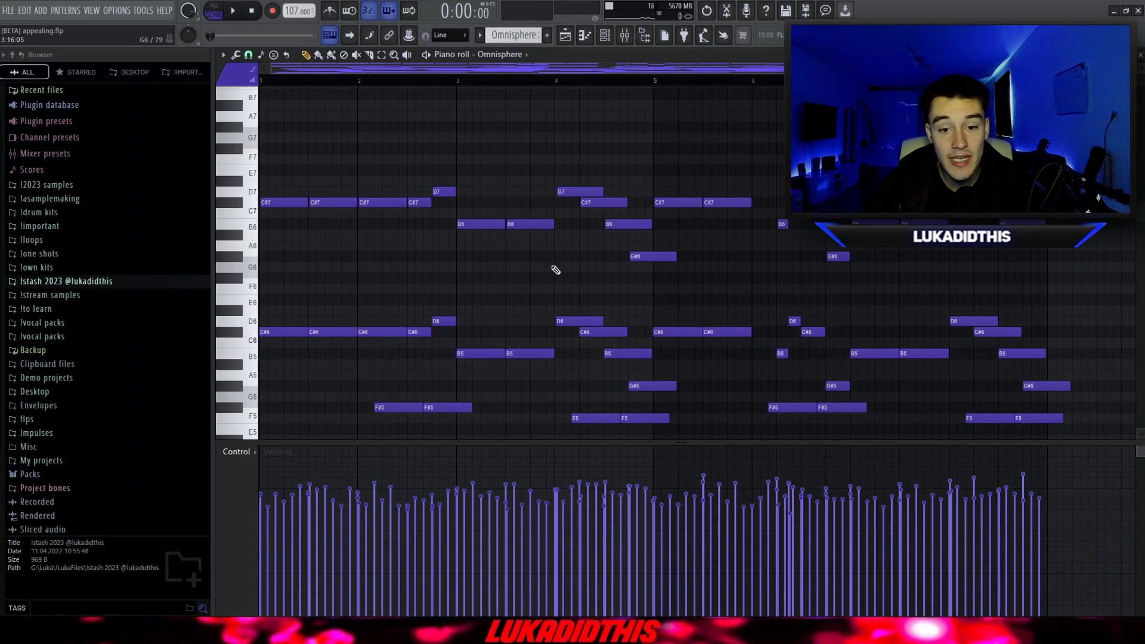
pyautogui.scroll(-6, 555, 270)
pyautogui.scroll(-3, 570, 243)
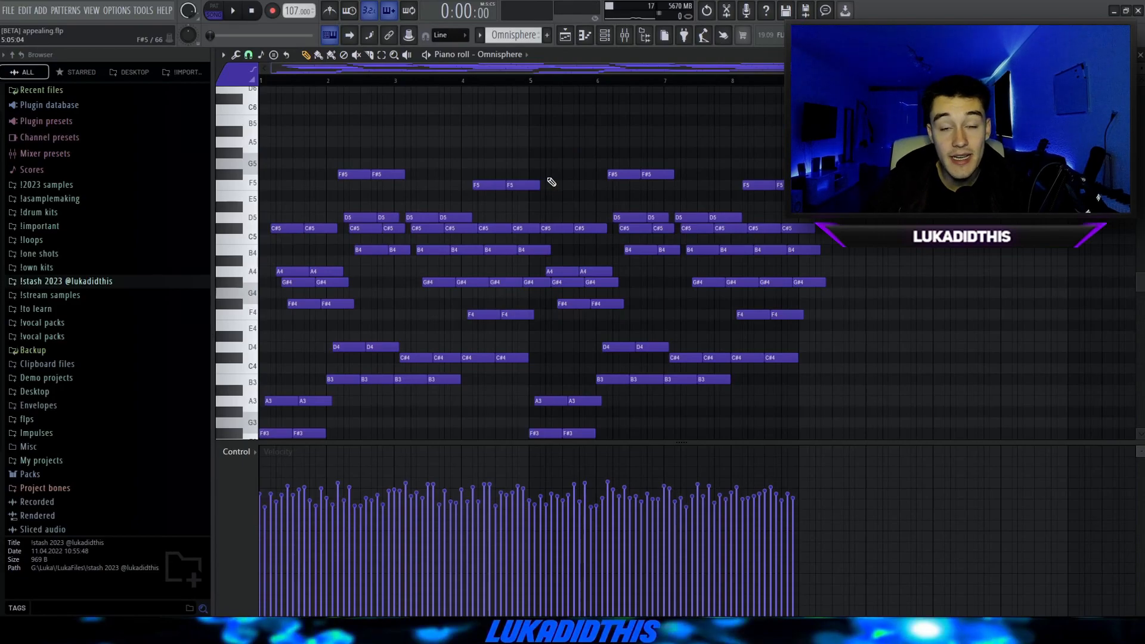
pyautogui.scroll(-1, 580, 133)
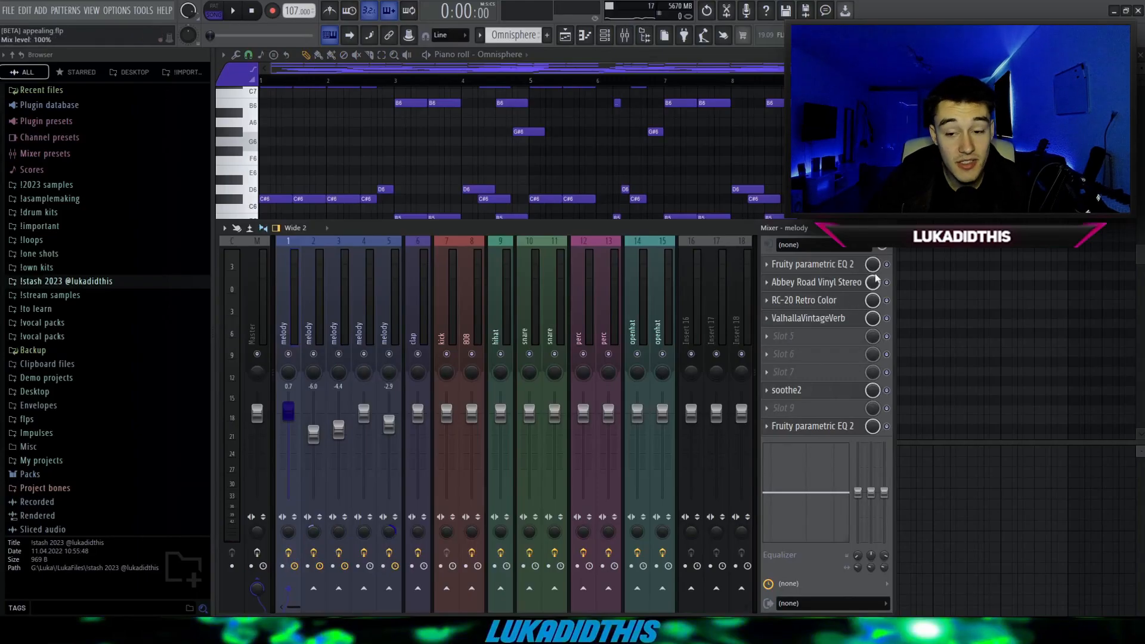
# Inspect the first Fruity parametric EQ 2 on the piano's melody mixer track and open Abbey Road Vinyl Stereo.
pyautogui.click(836, 266)
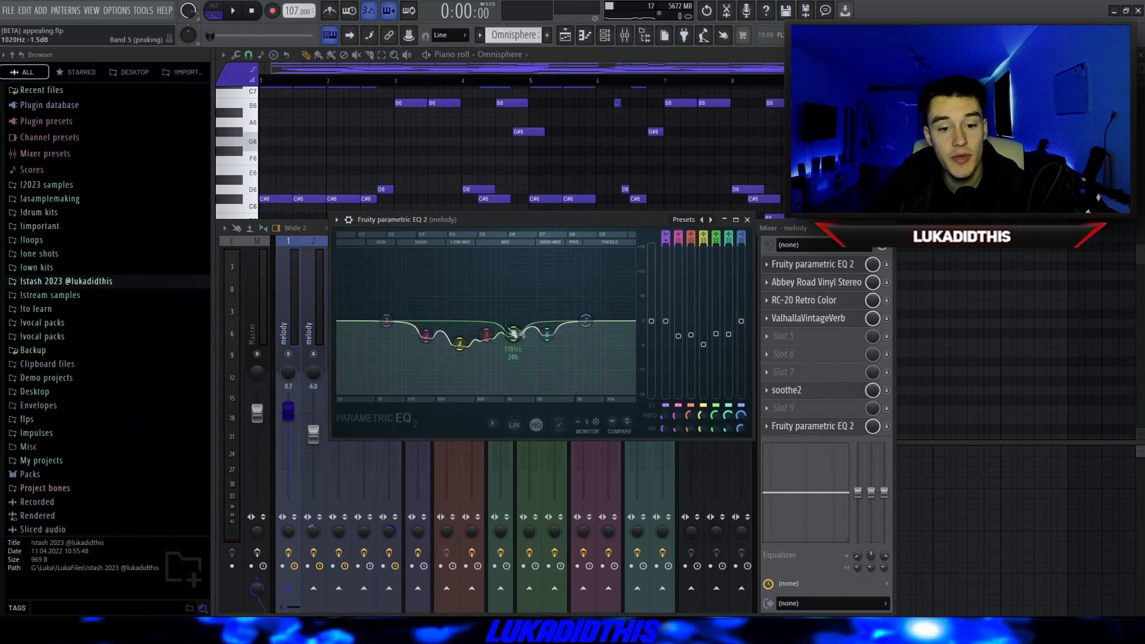
pyautogui.click(747, 219)
pyautogui.click(816, 283)
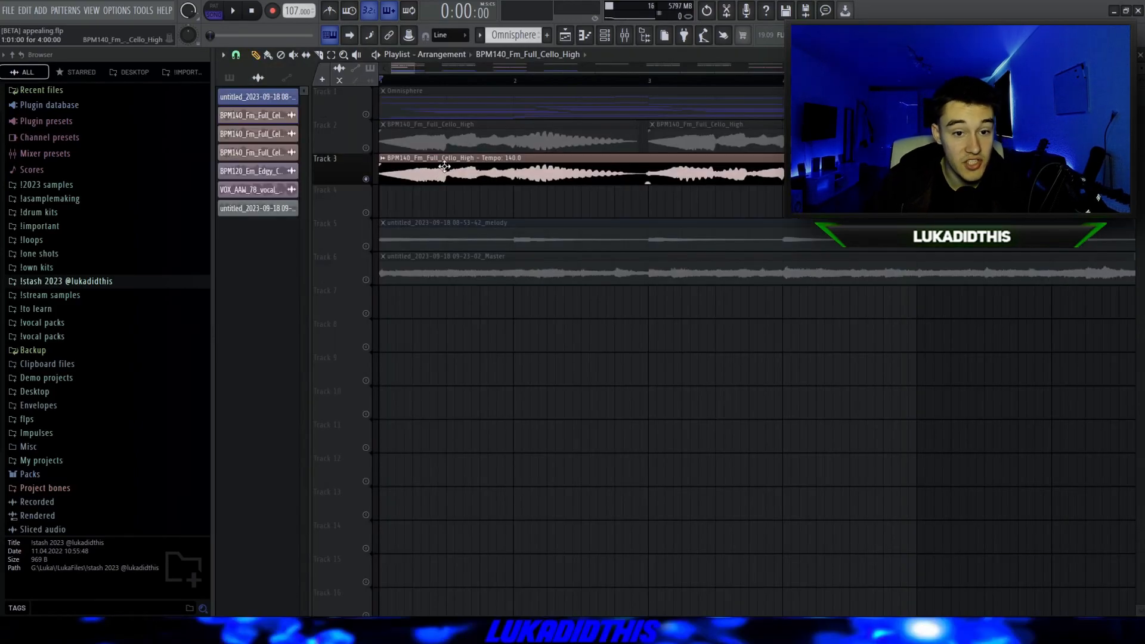
# Inspect the pitch and time-stretching settings of the BPM140_Fm_Full_Cello_High clip on Track 3.
pyautogui.doubleClick(444, 166)
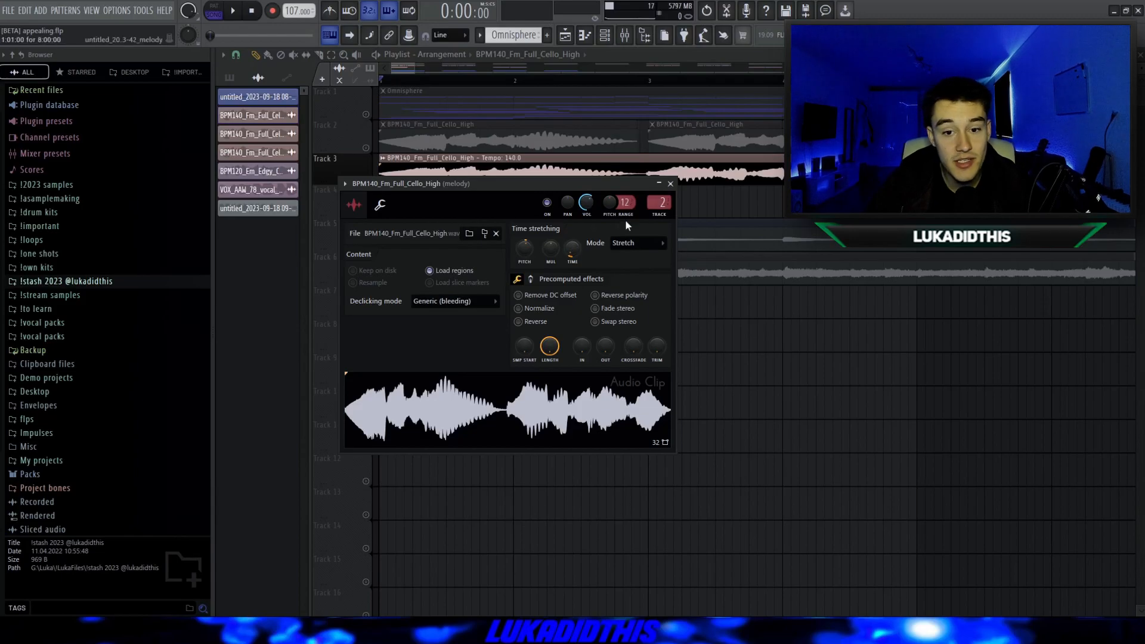
pyautogui.rightClick(782, 448)
pyautogui.scroll(-1, 508, 175)
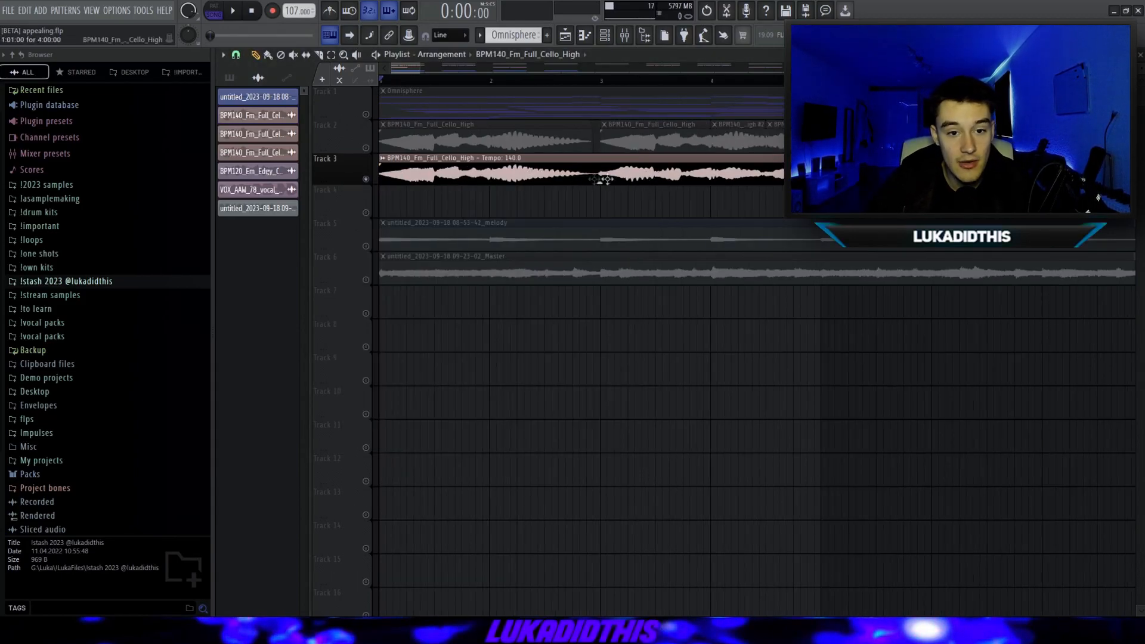
# Solo Tracks 2 and 3 in turn to compare the chopped cello with the original loop, and play the chopped version.
pyautogui.rightClick(366, 147)
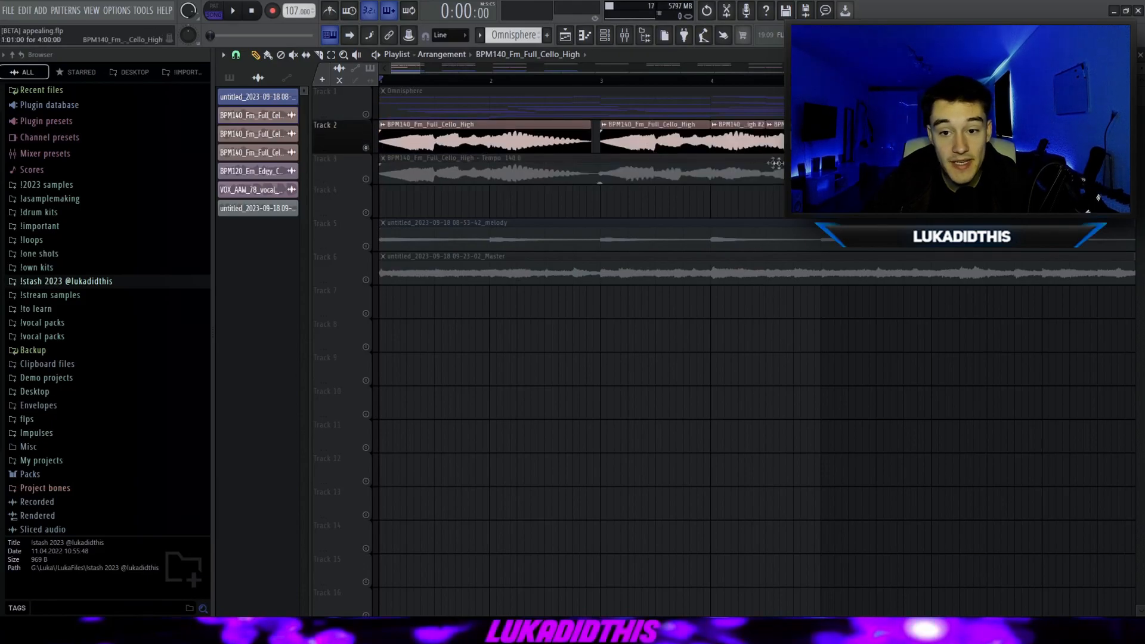
pyautogui.scroll(-2, 519, 176)
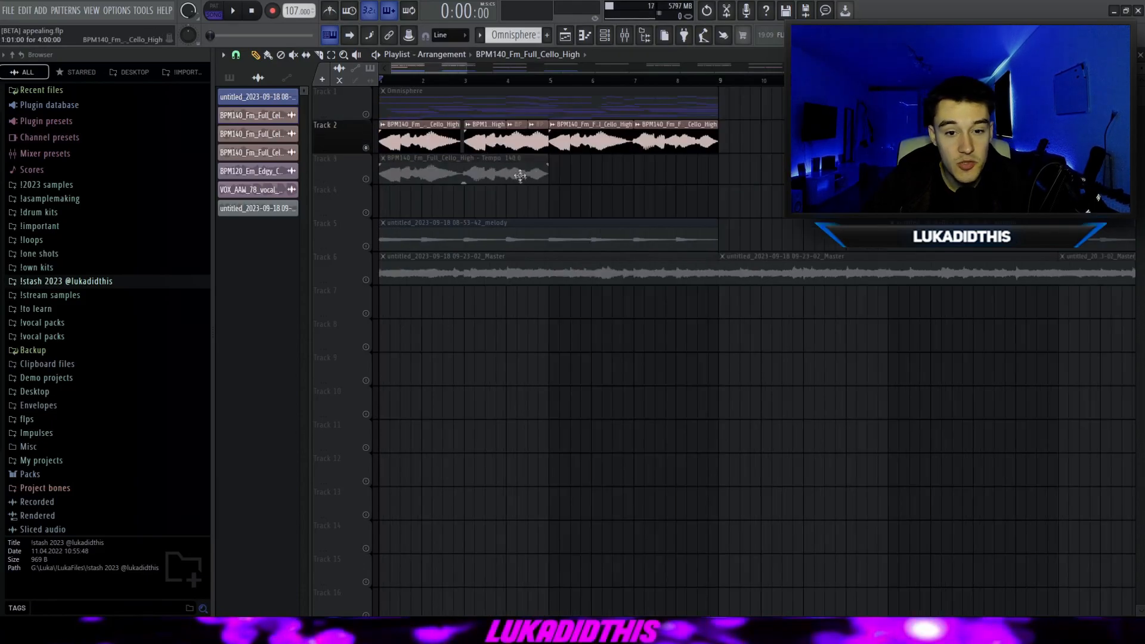
pyautogui.rightClick(365, 179)
pyautogui.scroll(2, 358, 184)
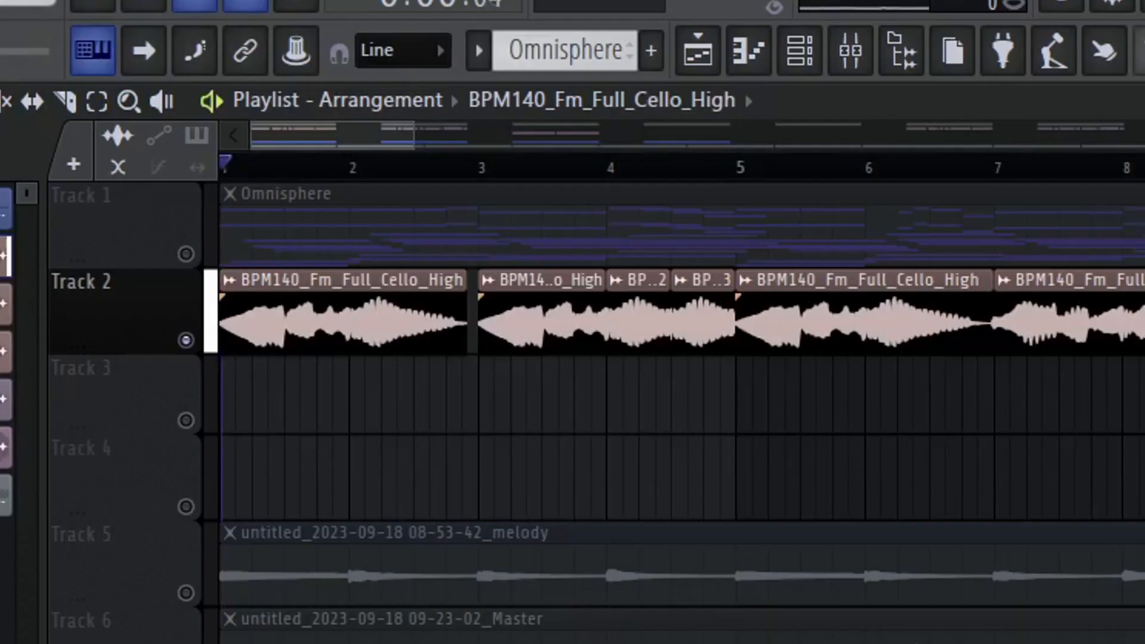
pyautogui.press('space')
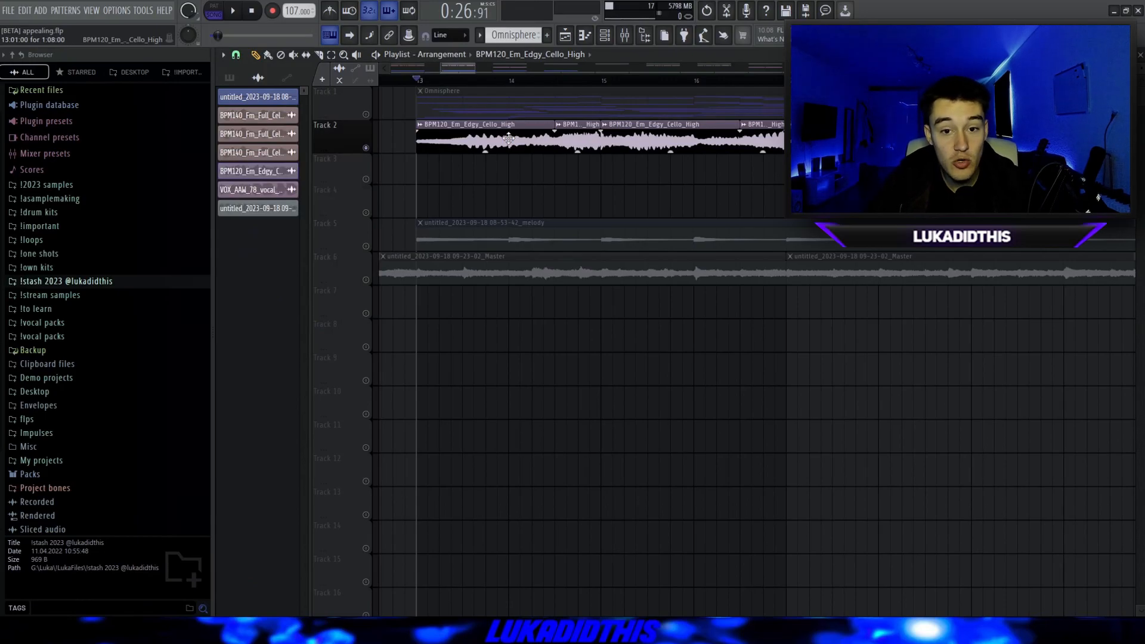
# Inspect the pitch and time-stretching settings of the BPM120_Em_Edgy_Cello_High clip on Track 2.
pyautogui.doubleClick(508, 138)
pyautogui.moveTo(494, 207); pyautogui.dragTo(541, 200)
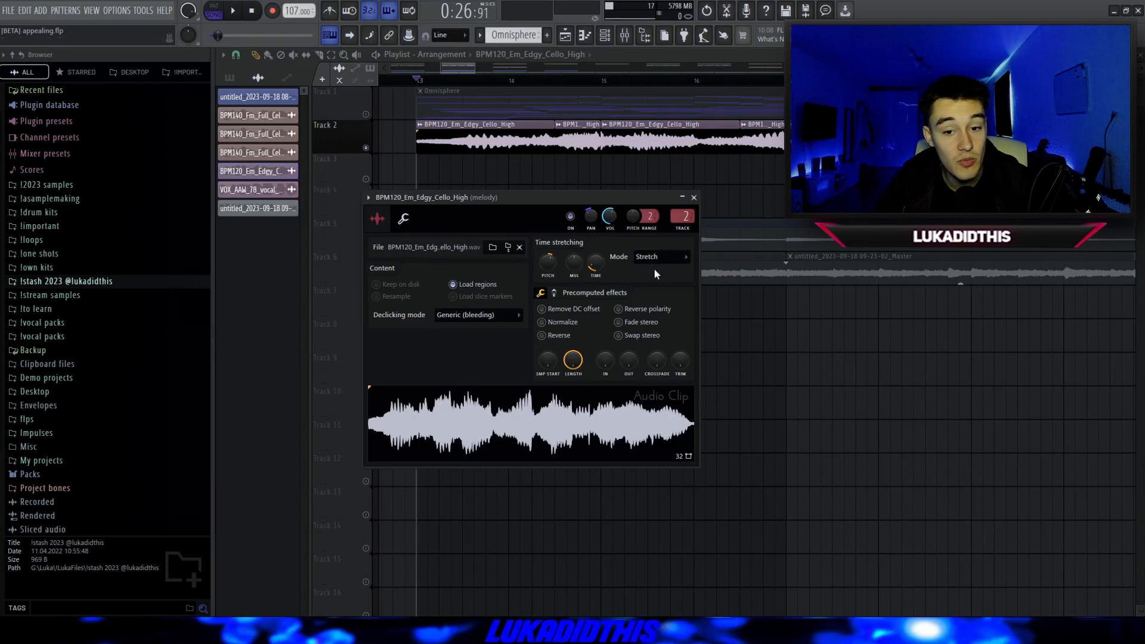
pyautogui.press('Escape')
# Review the chopped BPM120_Em_Edgy_Cello_High clips on Track 2 and play them back from bar 13.
pyautogui.scroll(-4, 473, 306)
pyautogui.scroll(2, 537, 141)
pyautogui.scroll(-2, 621, 186)
pyautogui.scroll(3, 636, 190)
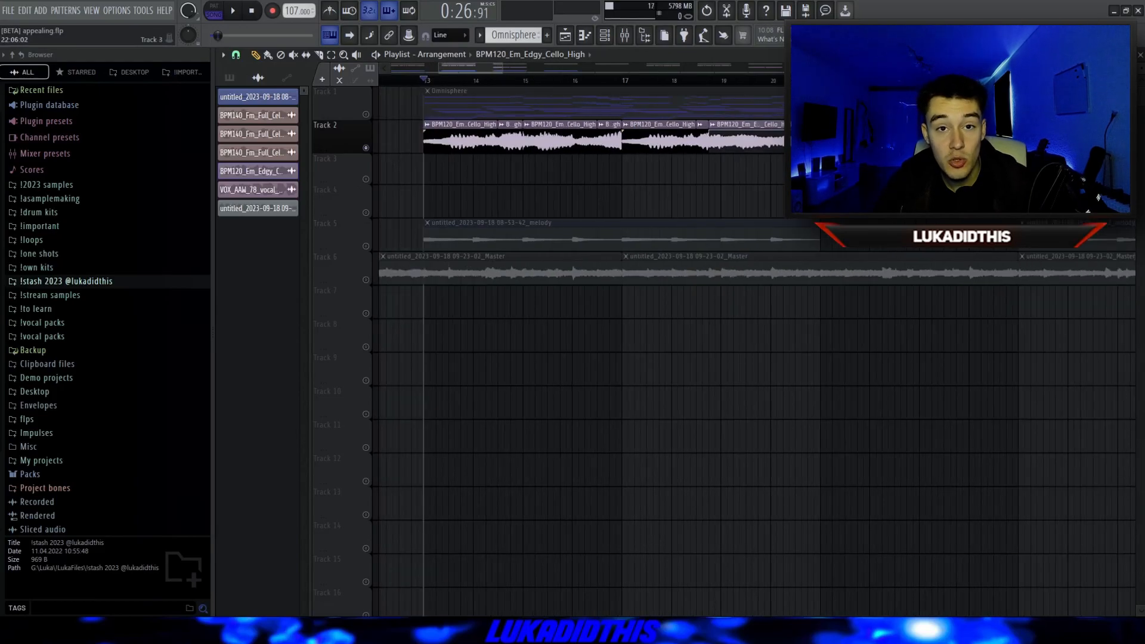
pyautogui.press('space')
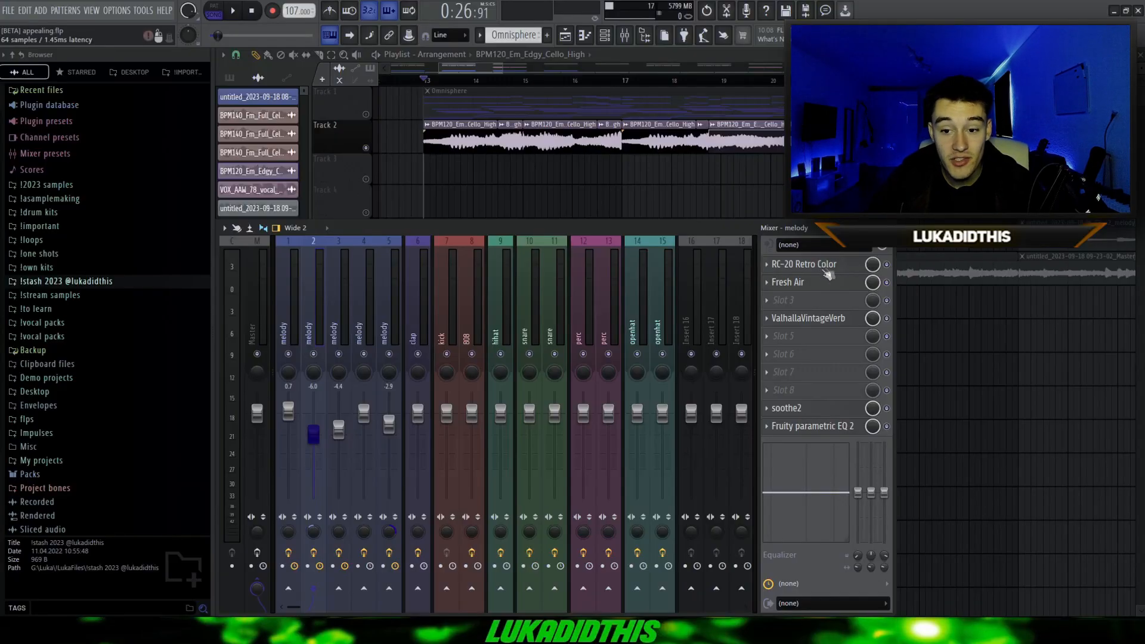
# Inspect RC-20 Retro Color, Fresh Air, ValhallaVintageVerb and Fruity parametric EQ 2 on the cello's mixer track, and hide the mixer.
pyautogui.click(828, 264)
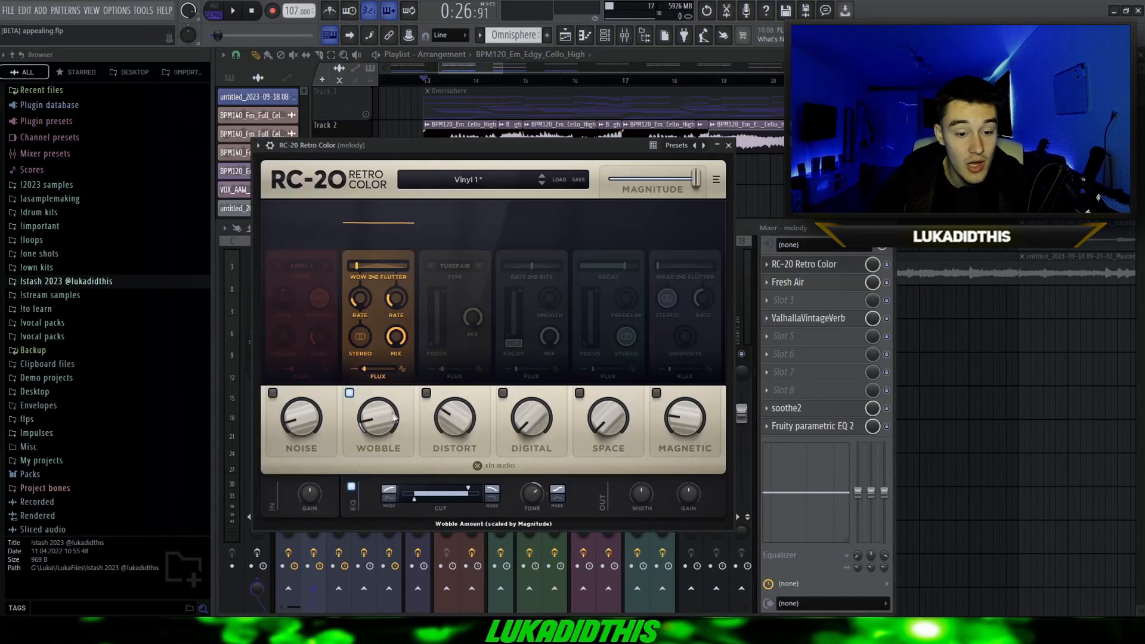
pyautogui.click(728, 145)
pyautogui.click(788, 282)
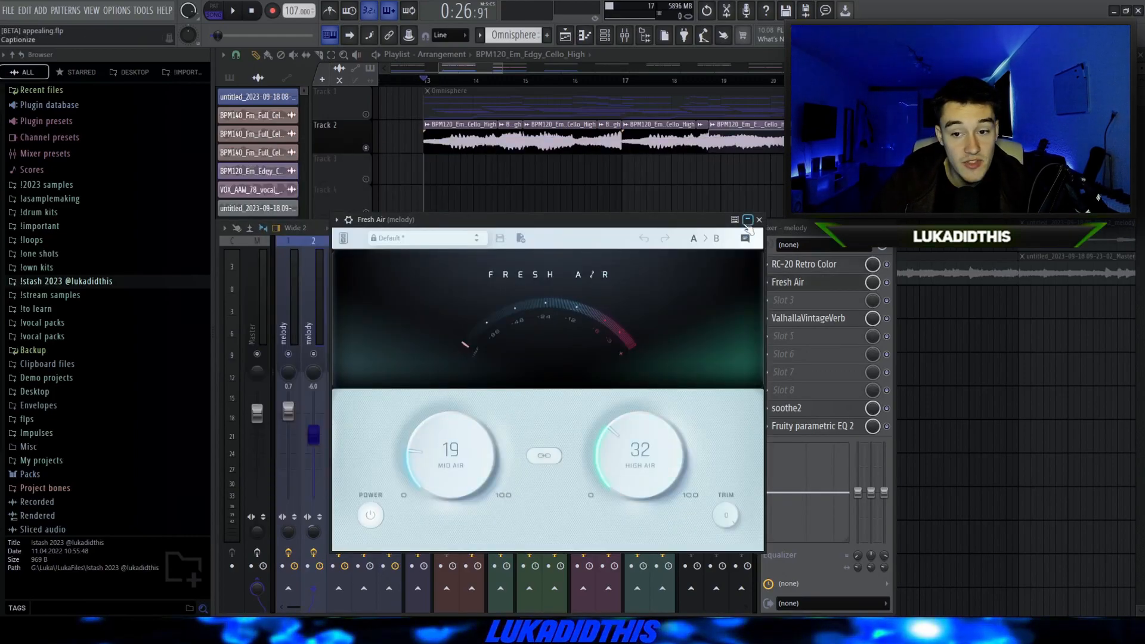
pyautogui.click(758, 219)
pyautogui.click(808, 318)
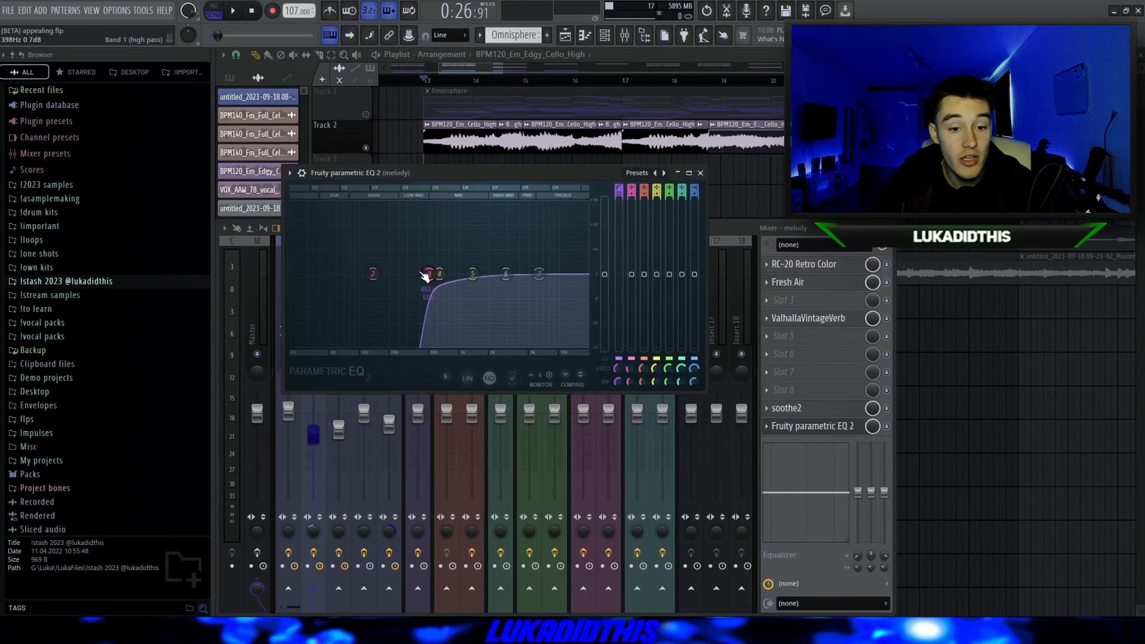
pyautogui.click(700, 173)
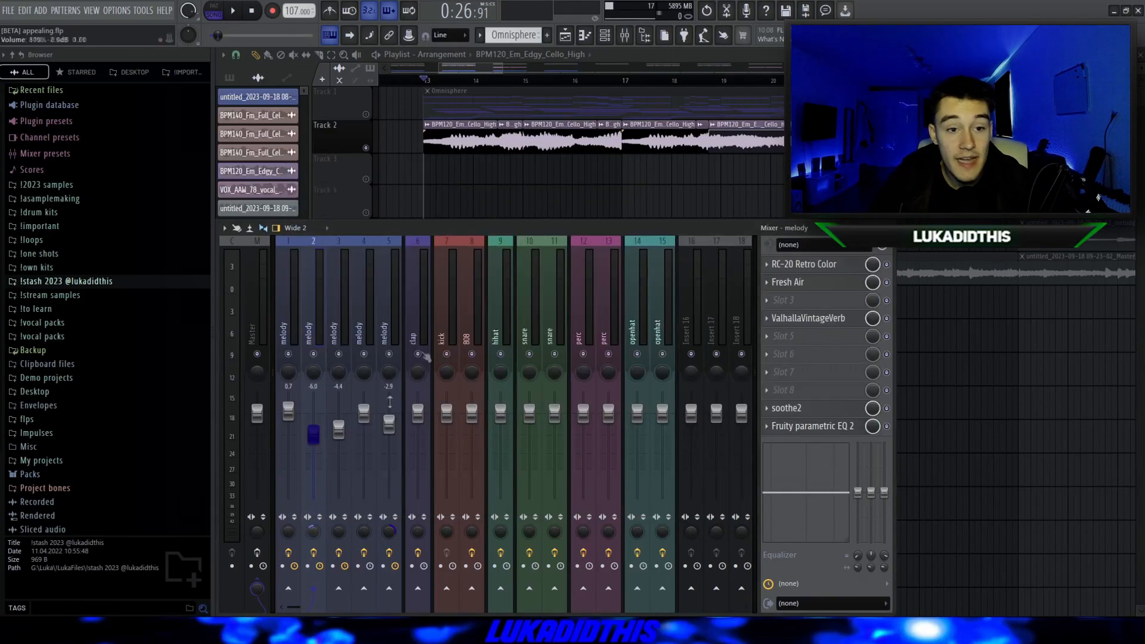
pyautogui.press('F9')
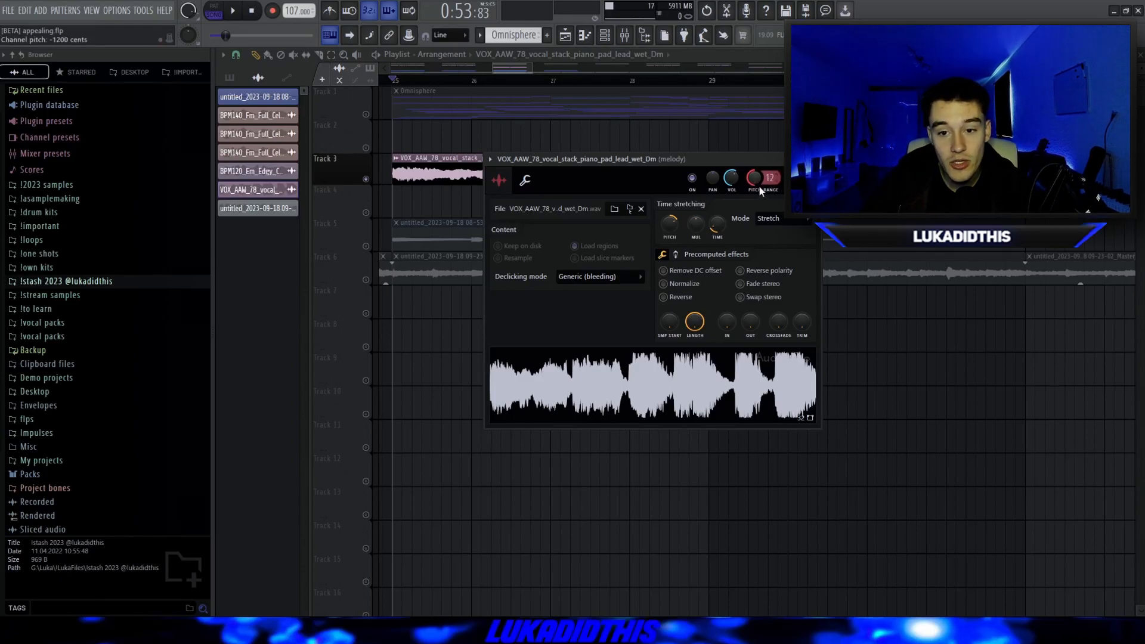
# Close the vocal stack clip's sample settings and play the vocal clips on Track 3 from bar 25.
pyautogui.click(813, 159)
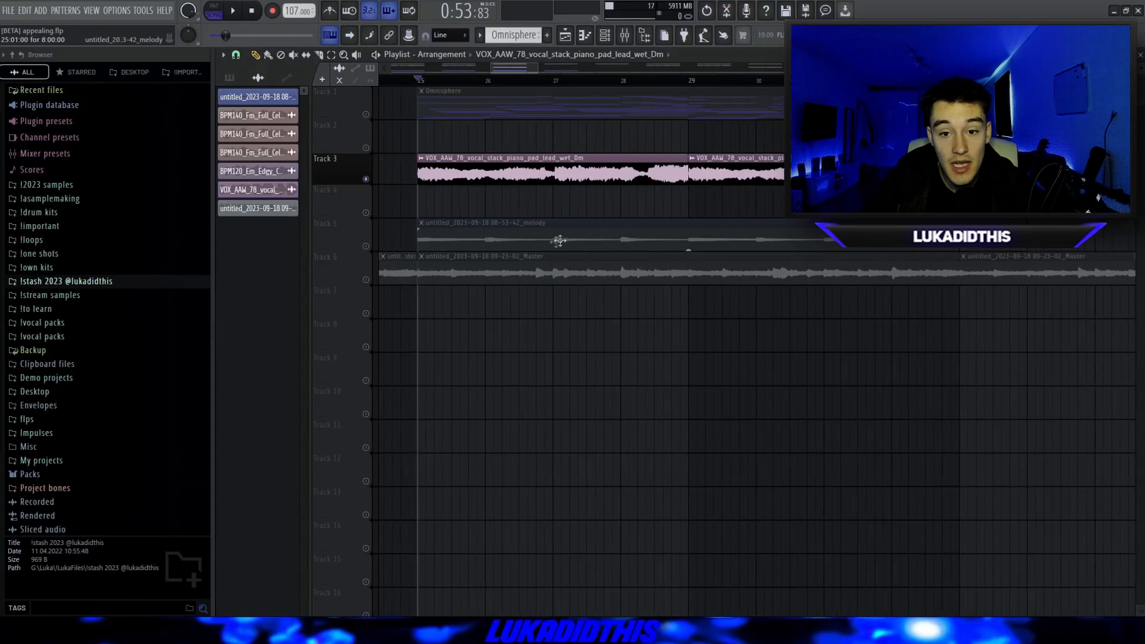
pyautogui.scroll(-2, 561, 241)
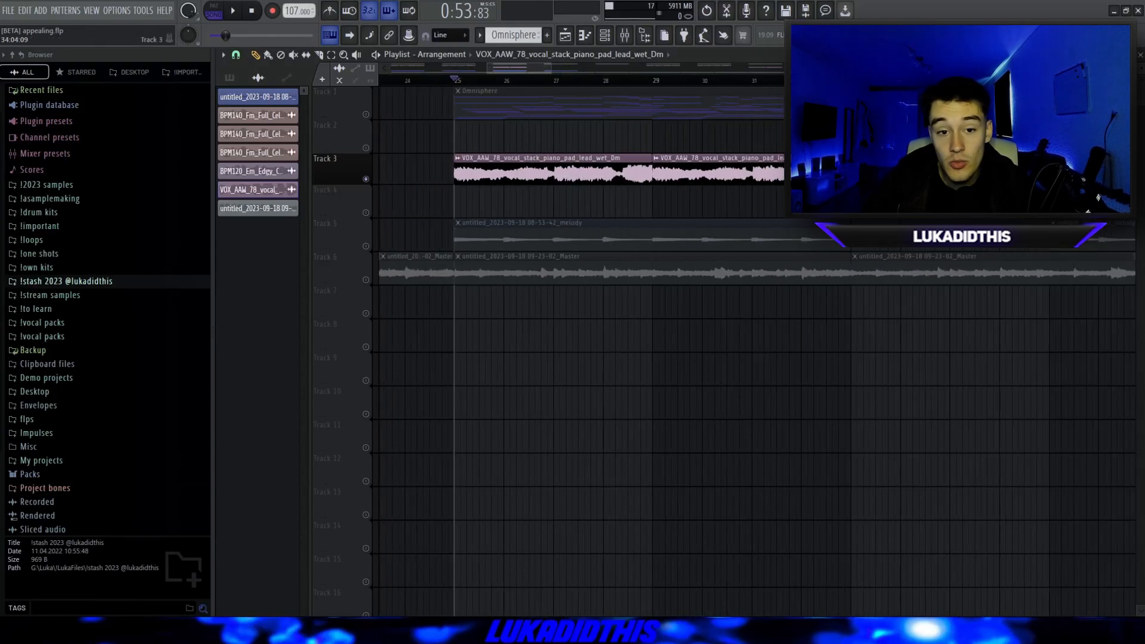
pyautogui.press('space')
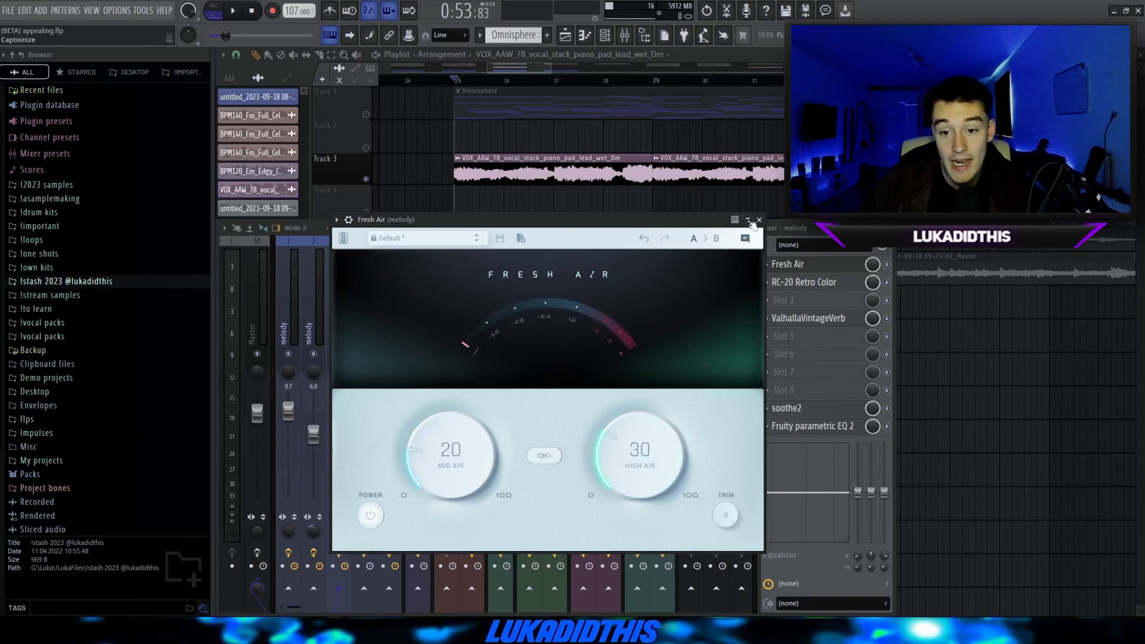
# Close the Fresh Air and Omnisphere #2 windows and examine the second Omnisphere pattern's low bass notes.
pyautogui.click(759, 219)
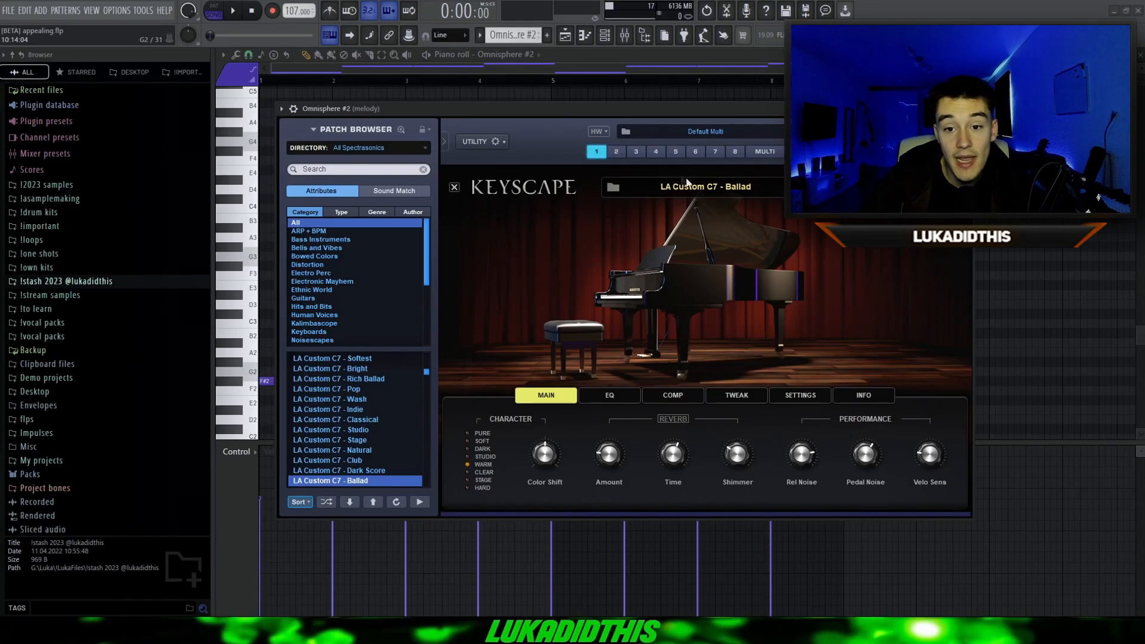
pyautogui.click(964, 108)
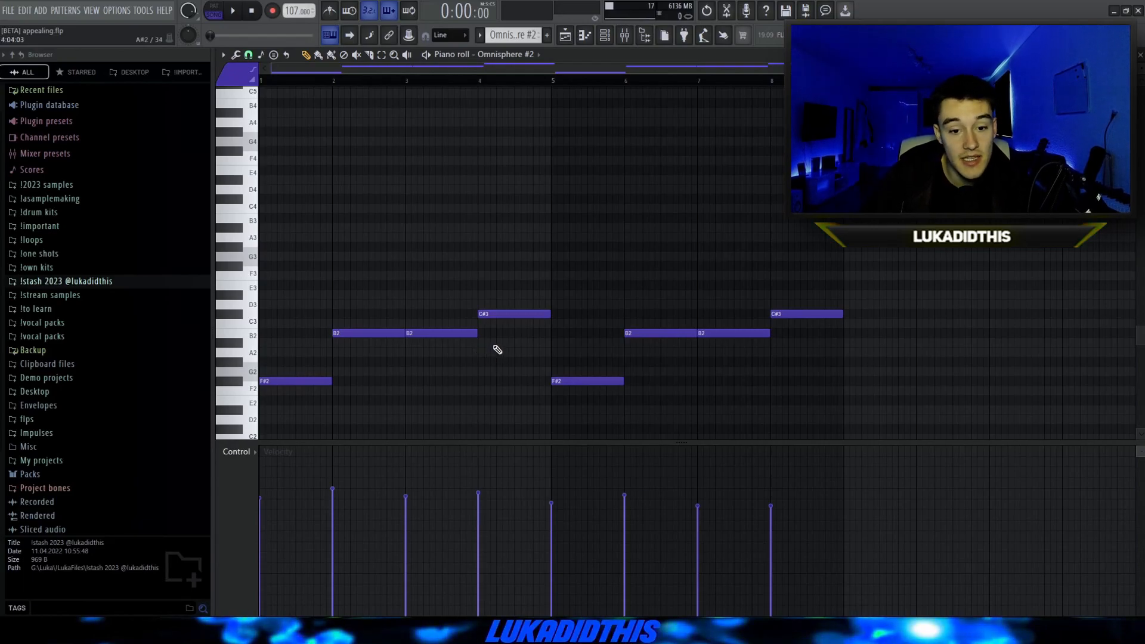
# Review the F#2, B2 and C#3 bass notes in the Omnisphere #2 piano roll and play the pattern.
pyautogui.scroll(-2, 534, 334)
pyautogui.scroll(1, 536, 330)
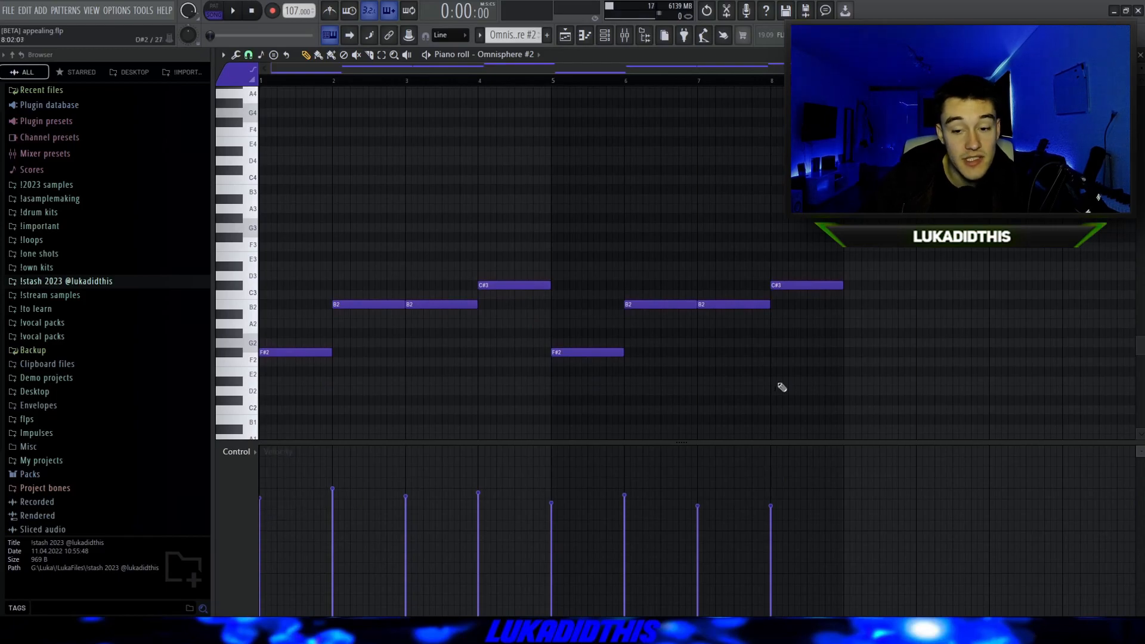
pyautogui.scroll(-1, 779, 370)
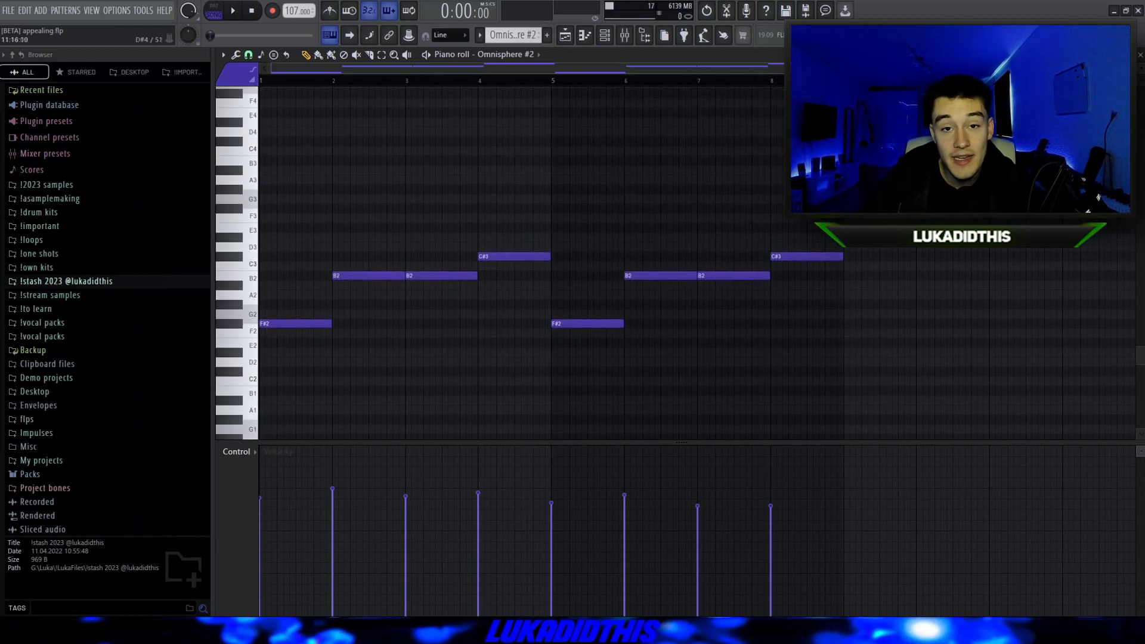
pyautogui.press('space')
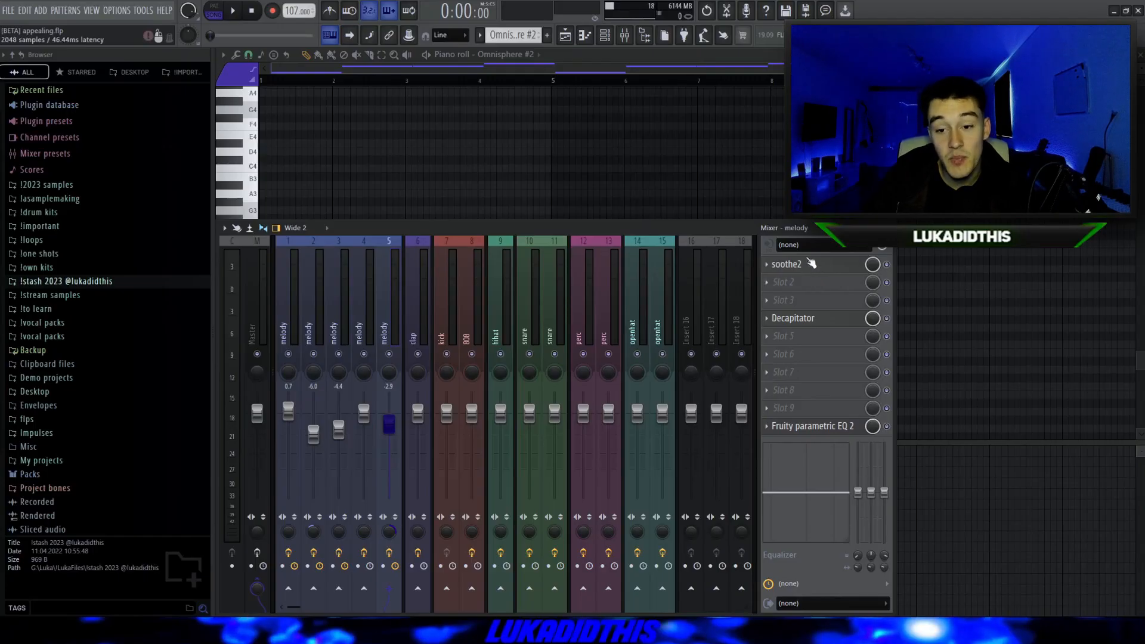
# Inspect soothe2 and band 2 of Fruity parametric EQ 2 on the bass melody's mixer track, and close the equalizer.
pyautogui.click(807, 264)
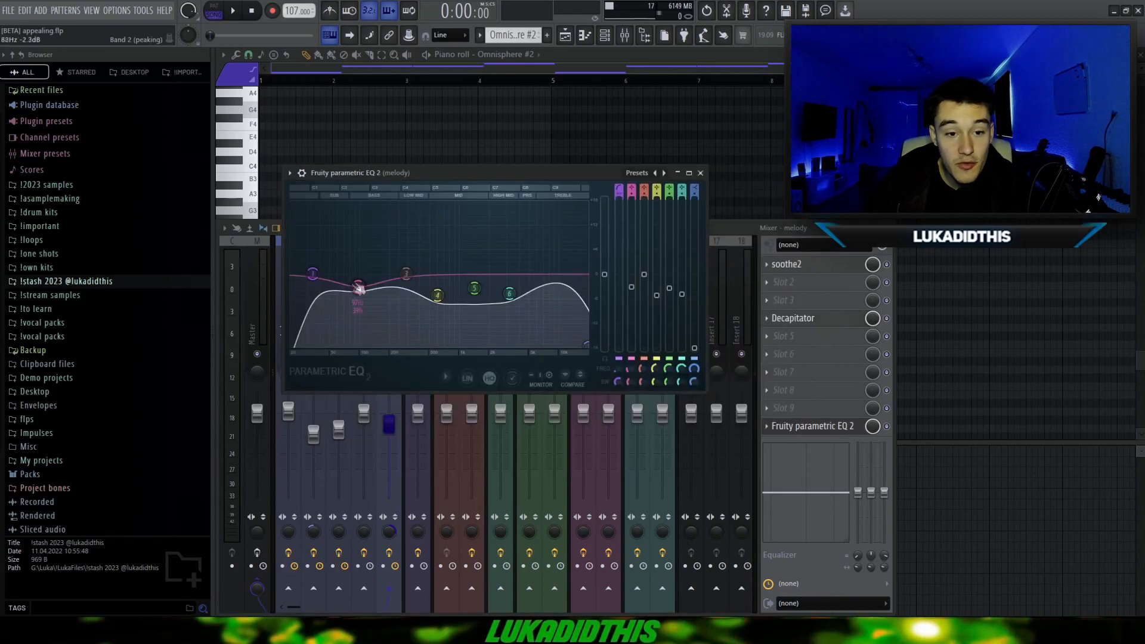
pyautogui.moveTo(358, 288); pyautogui.dragTo(361, 291)
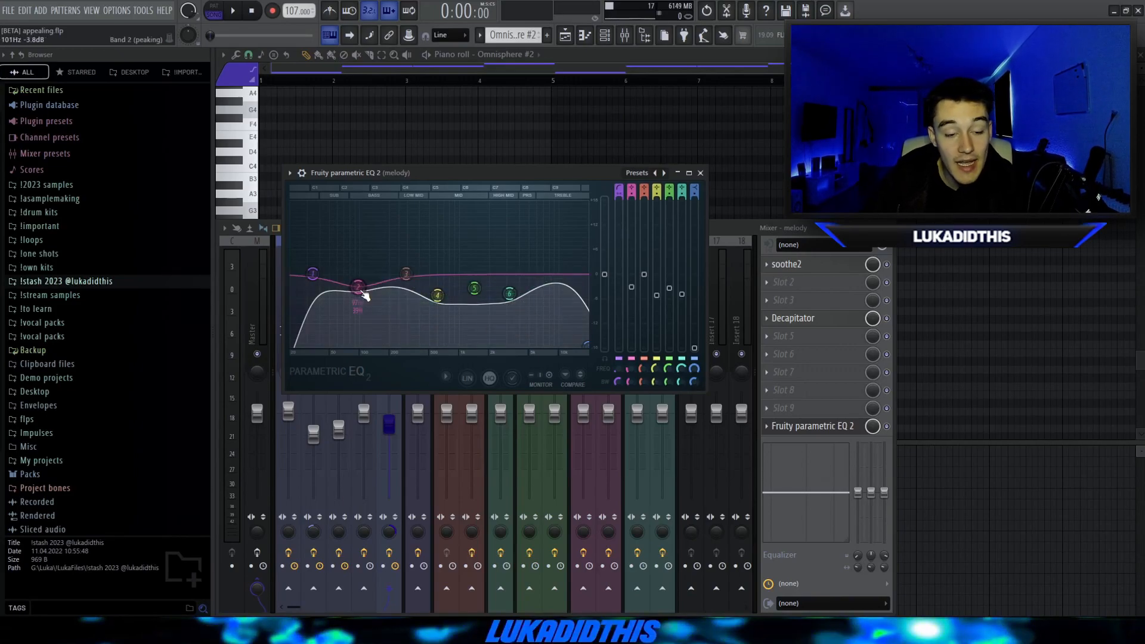
pyautogui.press('Escape')
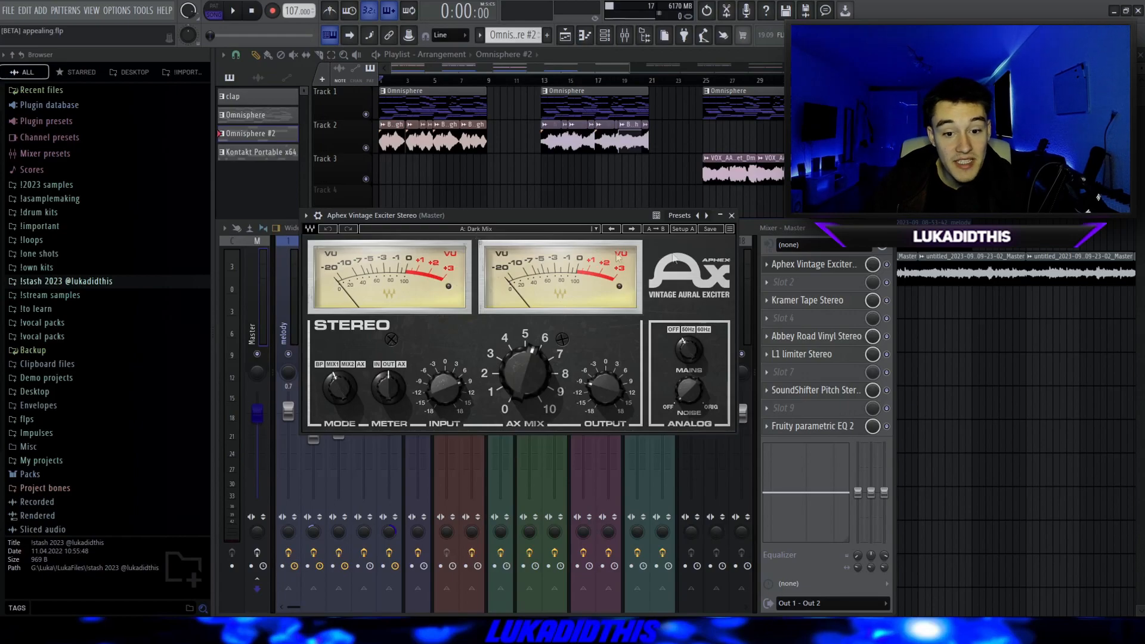
# Inspect Kramer Tape Stereo and Fruity parametric EQ 2 on the Master track, and close the equalizer and mixer.
pyautogui.click(807, 300)
pyautogui.moveTo(404, 143); pyautogui.dragTo(417, 147)
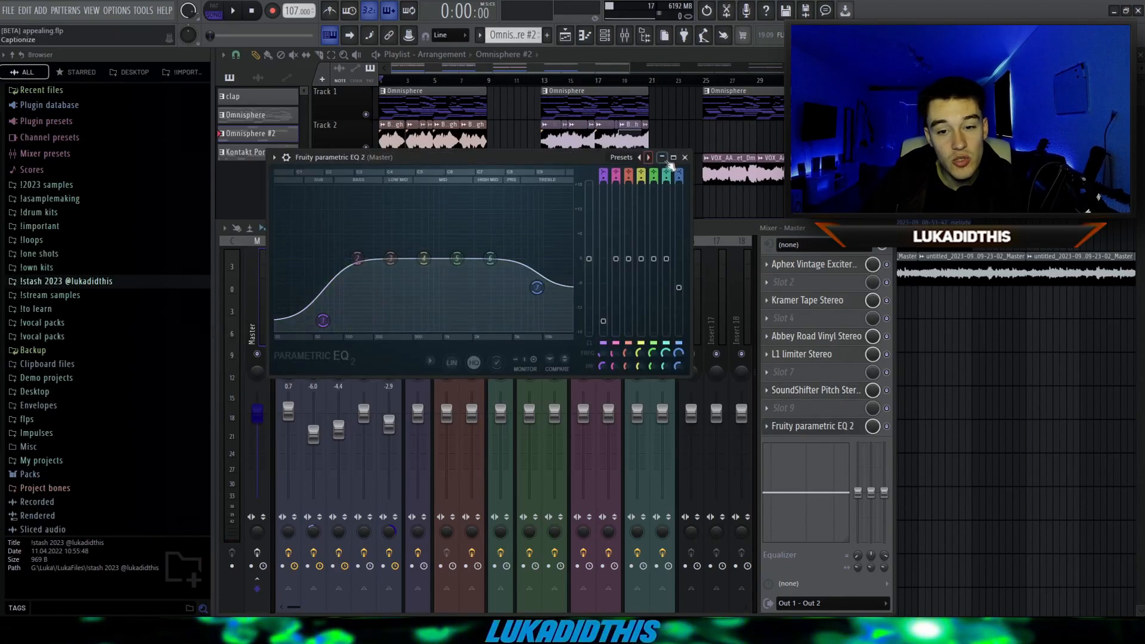
pyautogui.click(685, 158)
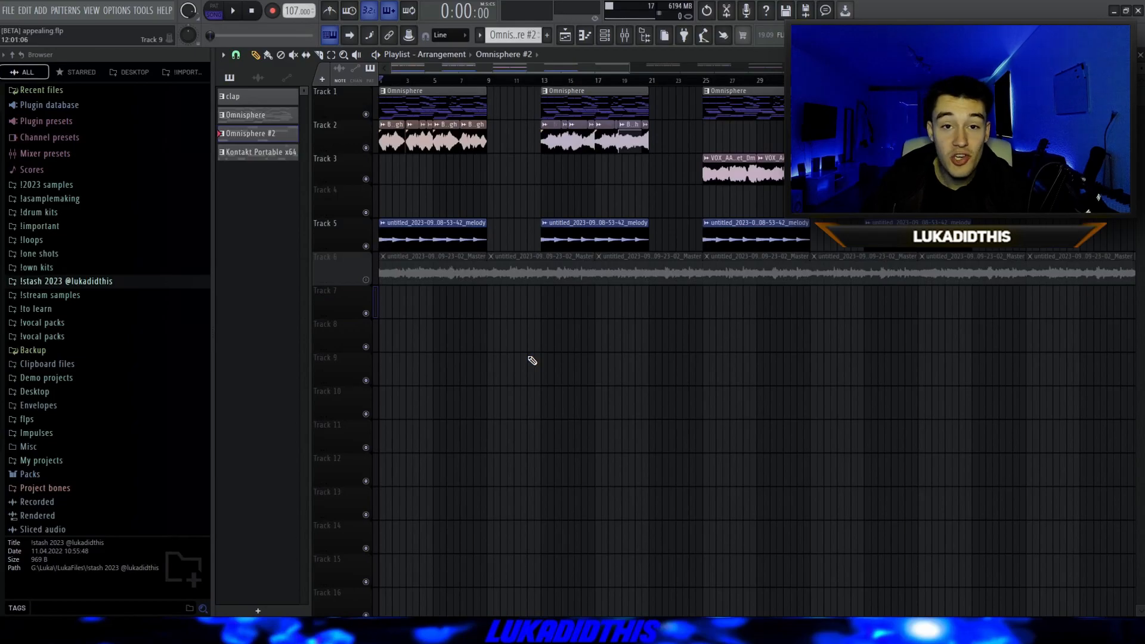